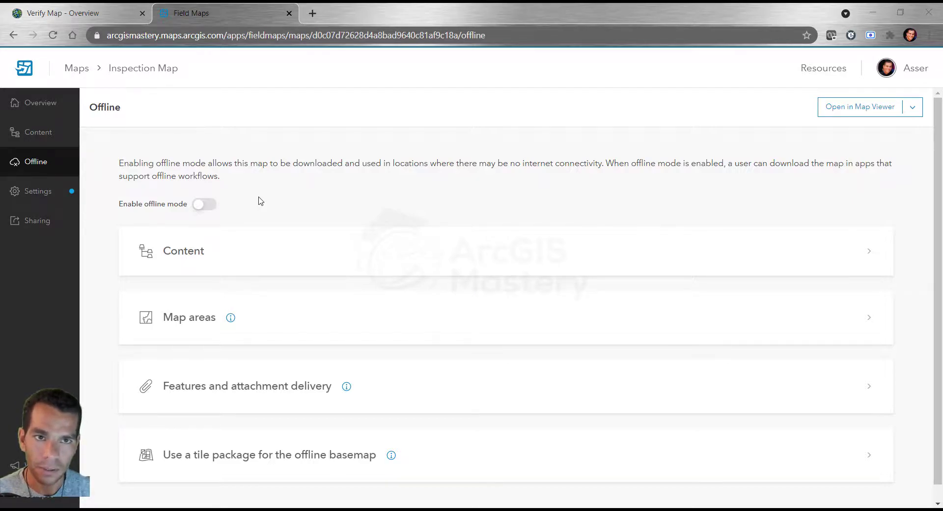
# Step: Open the Inspection Map from the maps list and enable offline mode for it
pyautogui.click(77, 67)
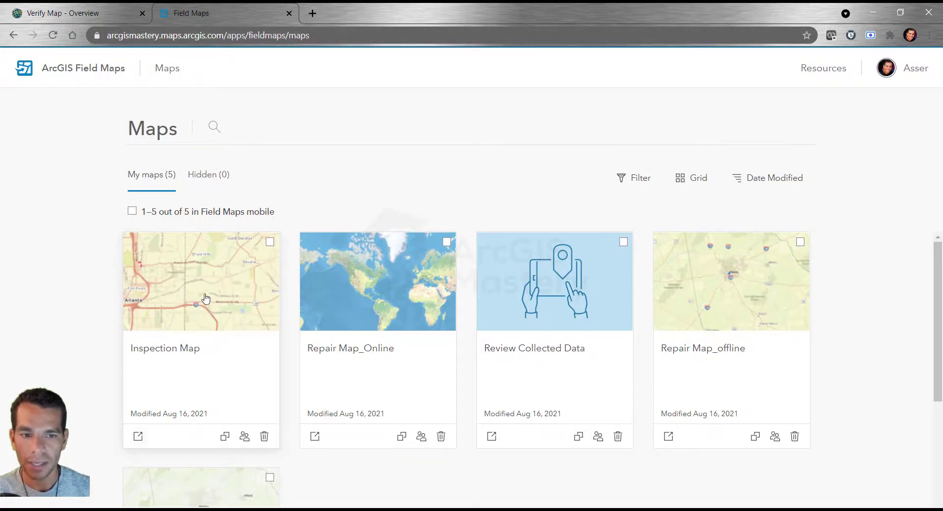
pyautogui.click(138, 436)
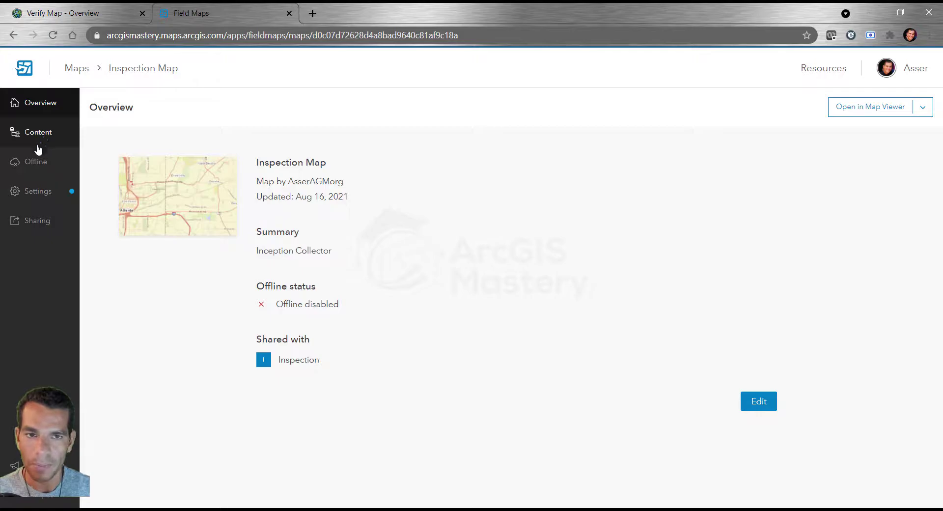
pyautogui.click(34, 166)
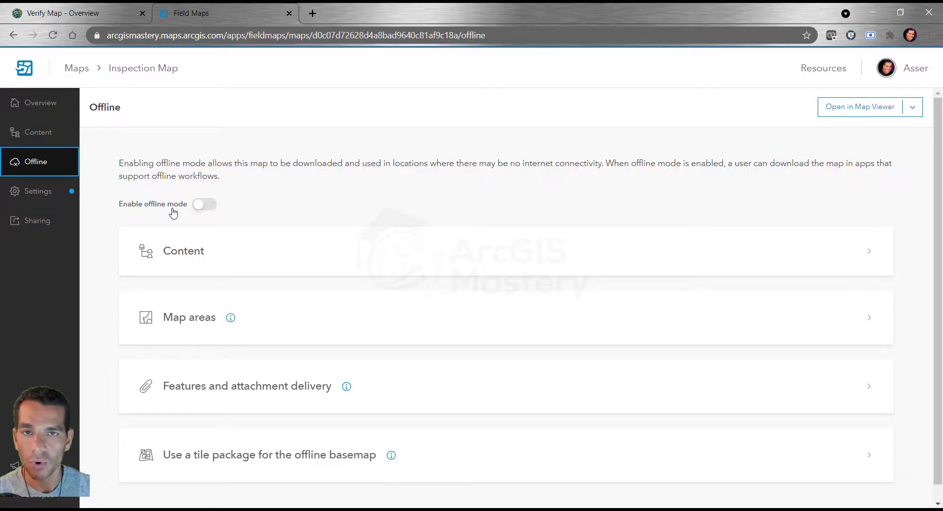
pyautogui.click(204, 204)
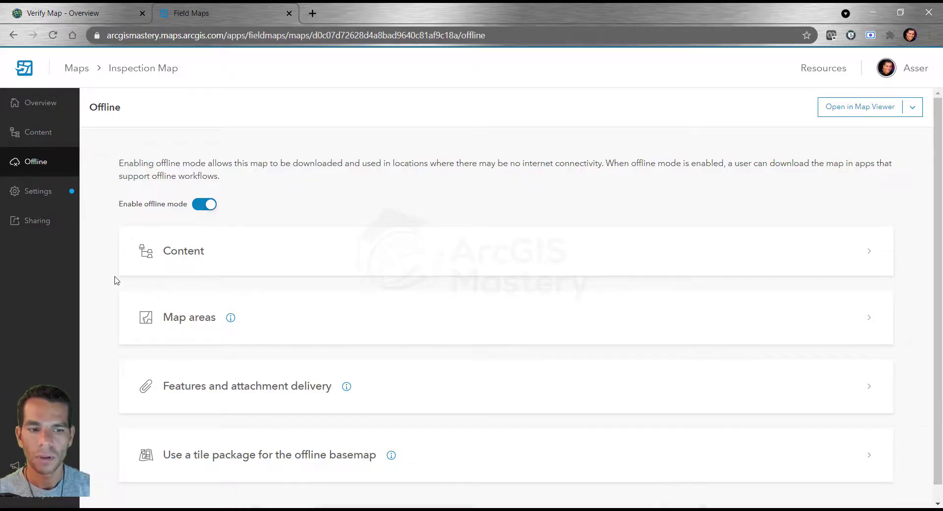
# Step: Check the offline readiness of the map's layers and inspect the editing and sync settings of the Electric Poles layer's source item
pyautogui.click(192, 255)
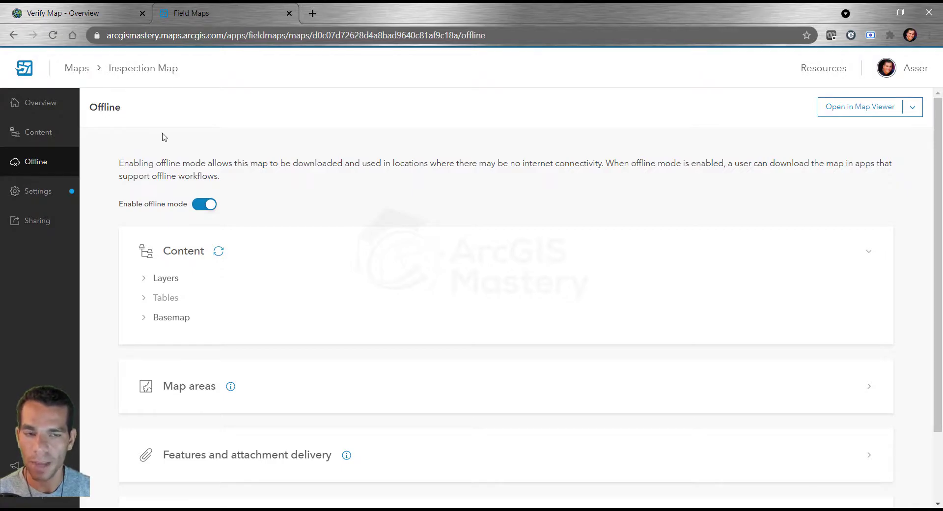
pyautogui.click(144, 278)
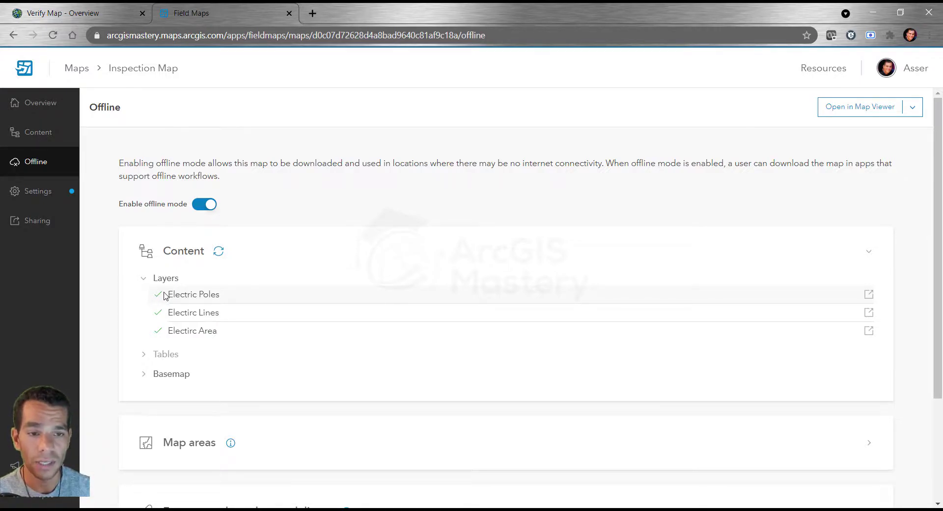
pyautogui.click(868, 295)
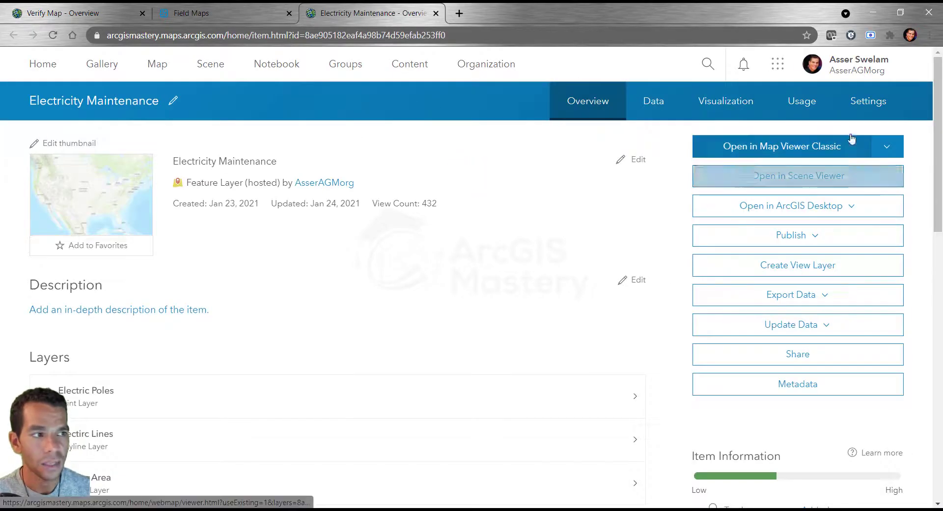
pyautogui.click(868, 101)
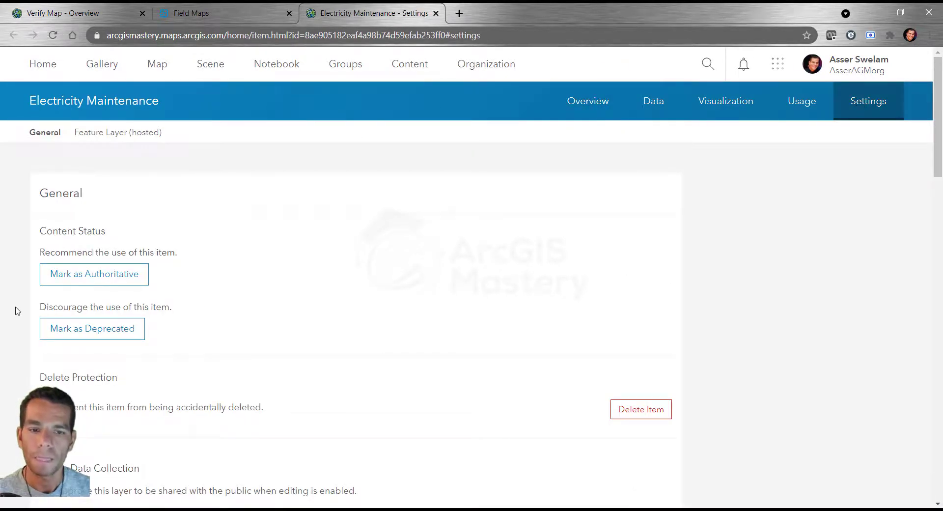
pyautogui.scroll(-12, 15, 315)
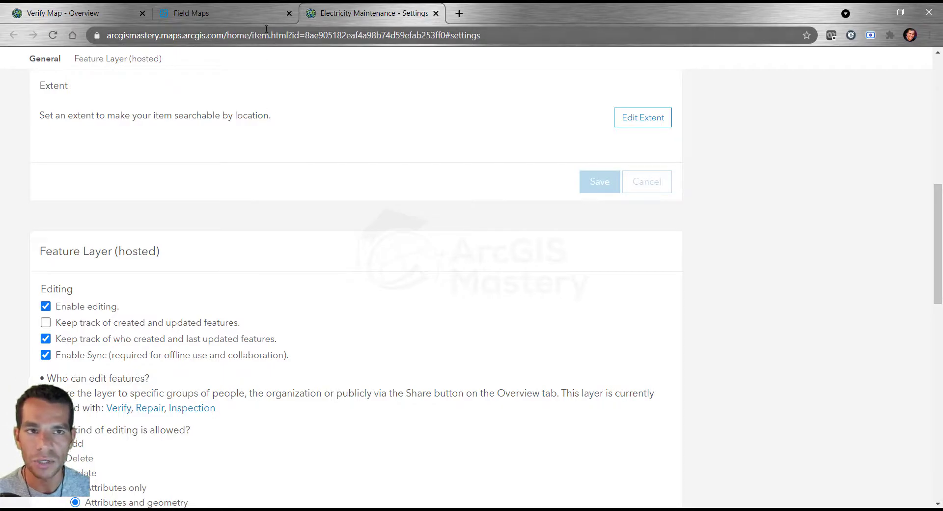
# Step: Return to the Inspection Map's offline page and check the basemap listed in its offline content
pyautogui.click(243, 10)
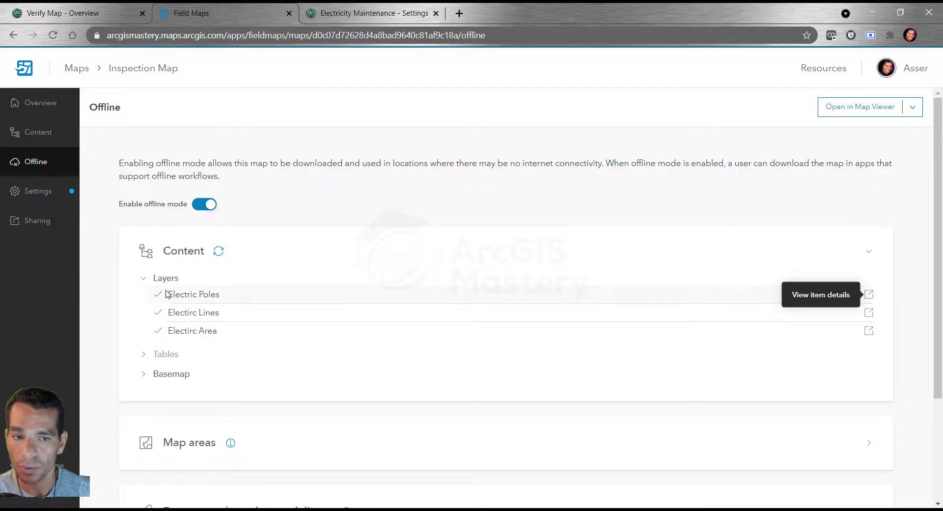
pyautogui.click(144, 375)
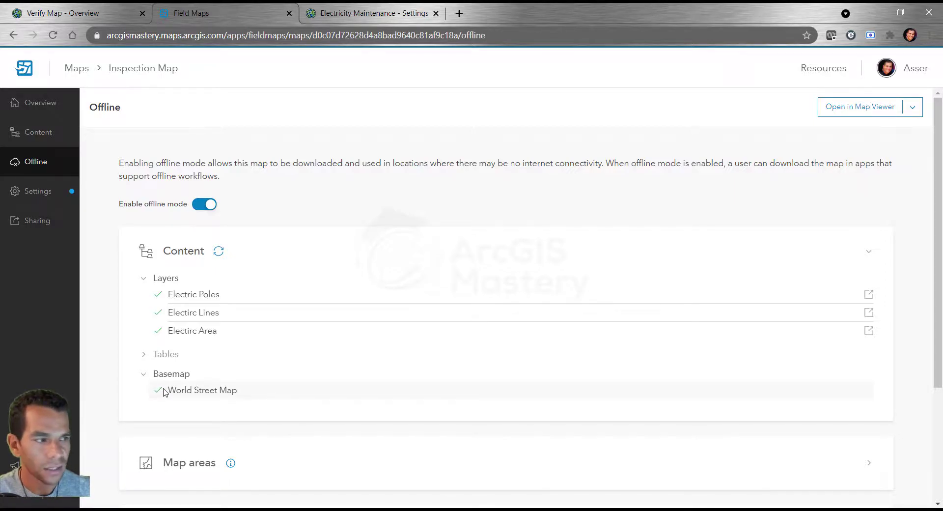
pyautogui.scroll(-3, 169, 388)
pyautogui.scroll(3, 196, 337)
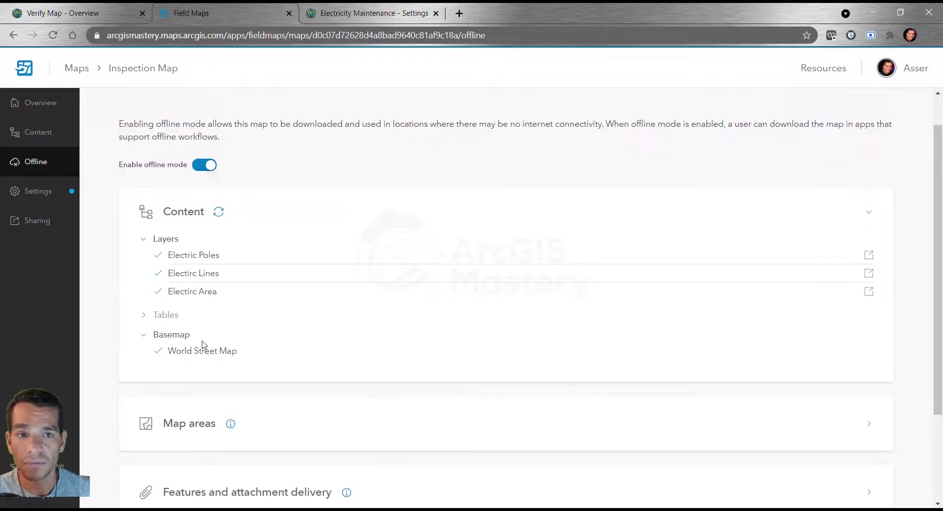
# Step: Collapse the offline content list and open the area manager for the Inspection Map
pyautogui.click(190, 216)
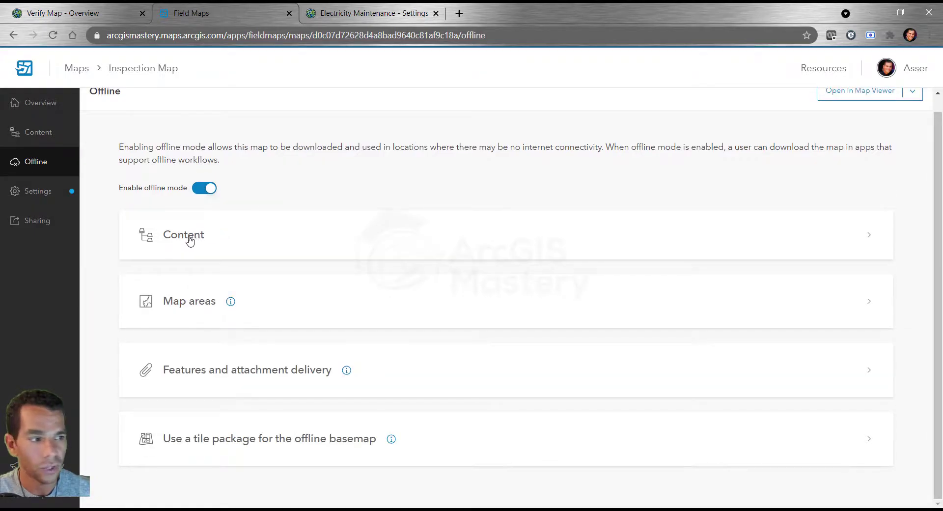
pyautogui.click(185, 302)
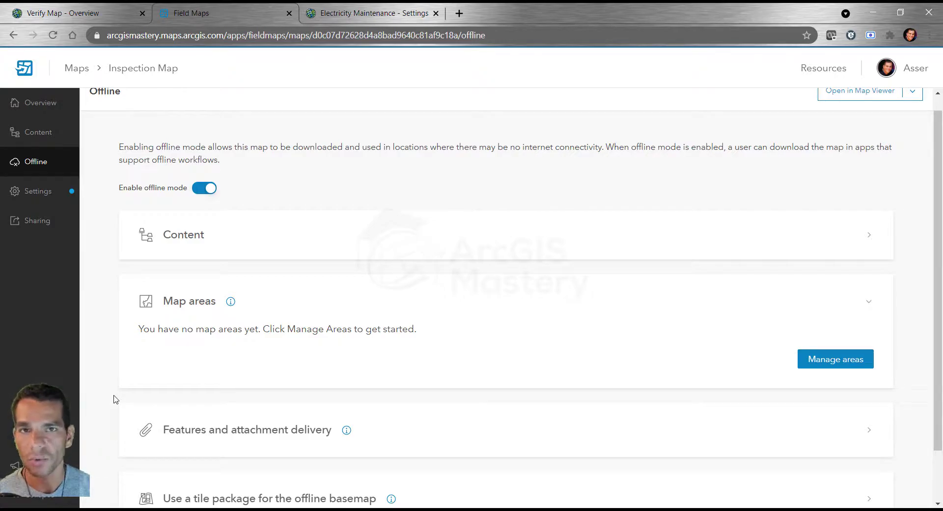
pyautogui.click(832, 366)
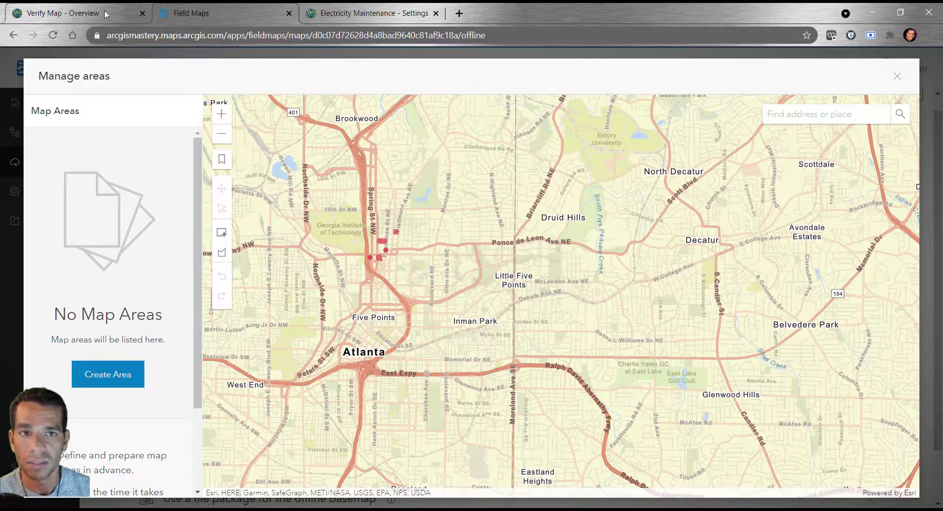
# Step: Look up the offline options in the Verify Map's item settings and view its map area manager
pyautogui.click(73, 18)
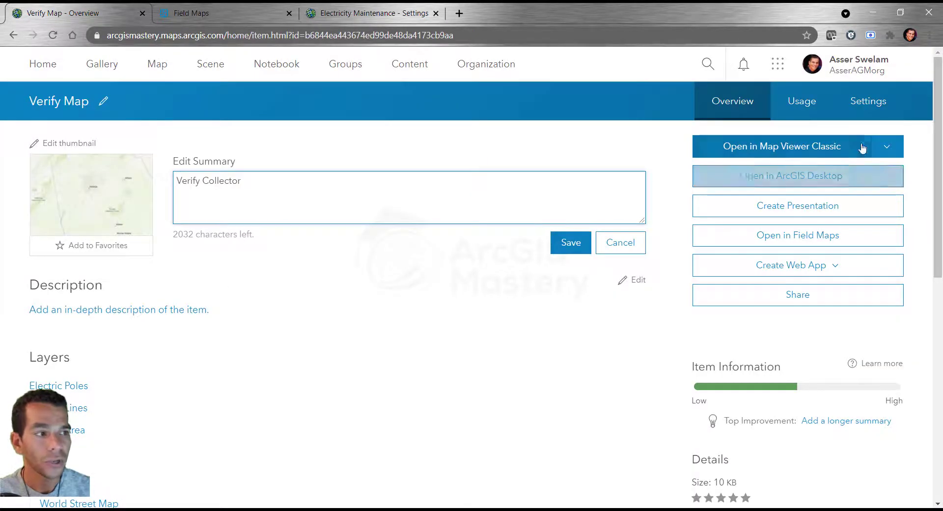
pyautogui.click(868, 100)
pyautogui.scroll(-5, 254, 278)
pyautogui.scroll(5, 255, 278)
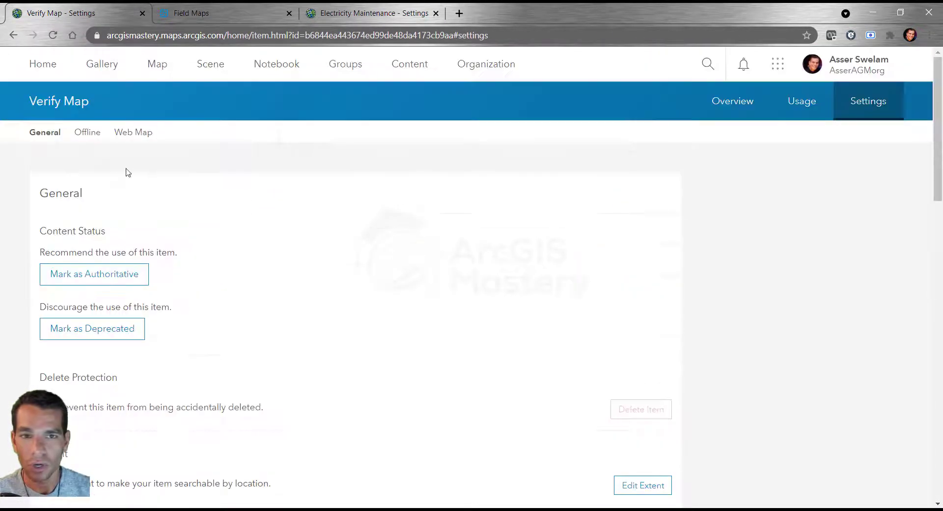
pyautogui.click(87, 133)
pyautogui.scroll(-3, 215, 261)
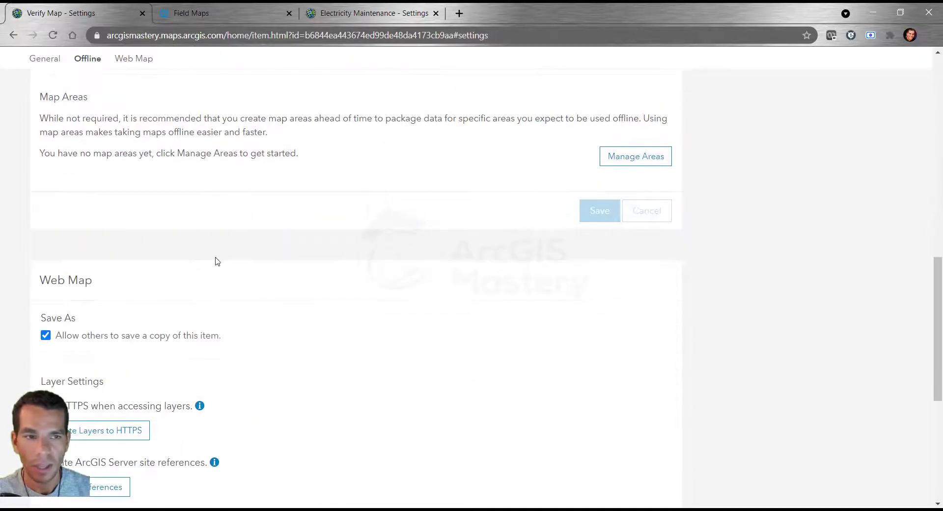
pyautogui.scroll(4, 473, 282)
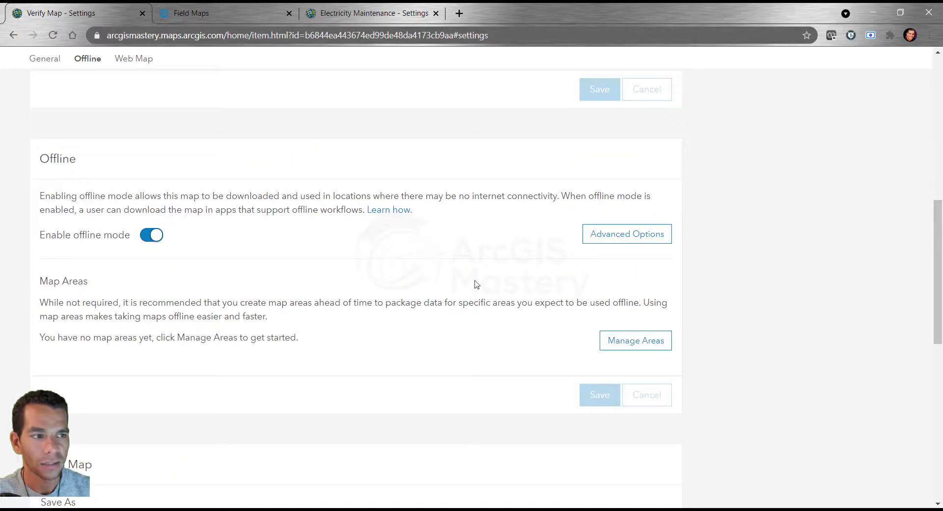
pyautogui.click(645, 345)
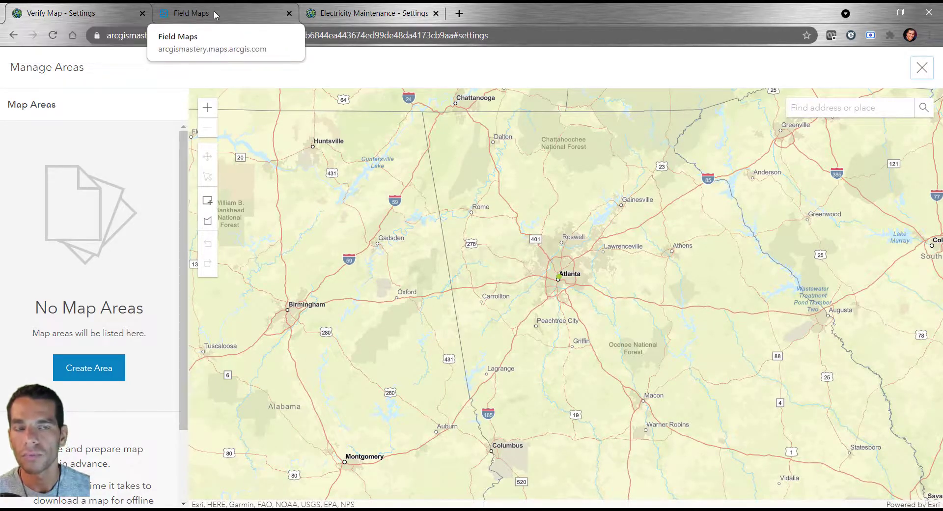
# Step: In the Inspection Map's area manager, draw a rectangular map area around Atlanta, spanning from Brookwood to Gresham Park
pyautogui.click(214, 10)
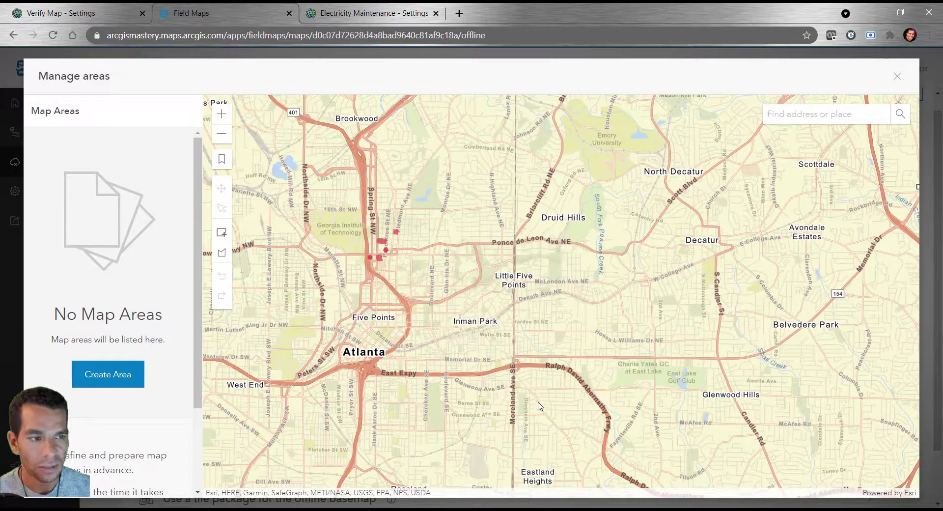
pyautogui.scroll(-2, 425, 323)
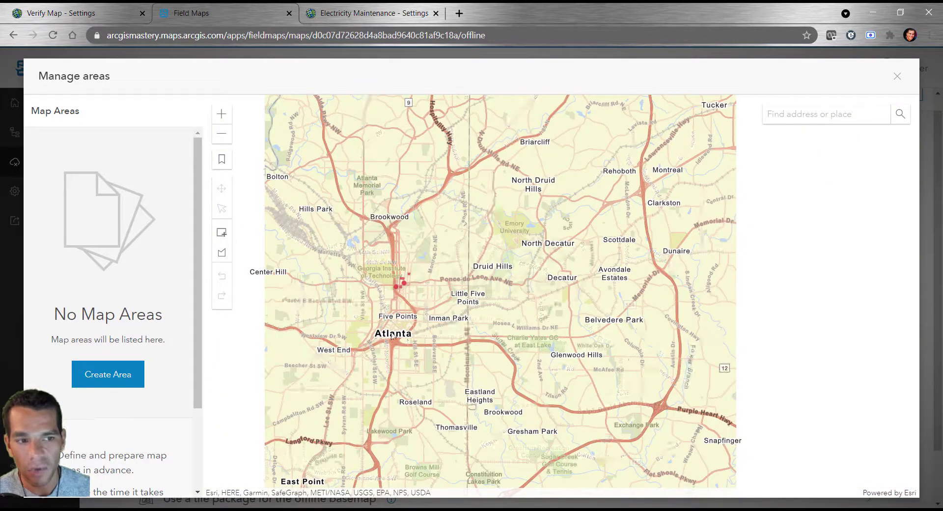
pyautogui.moveTo(428, 358); pyautogui.dragTo(583, 341)
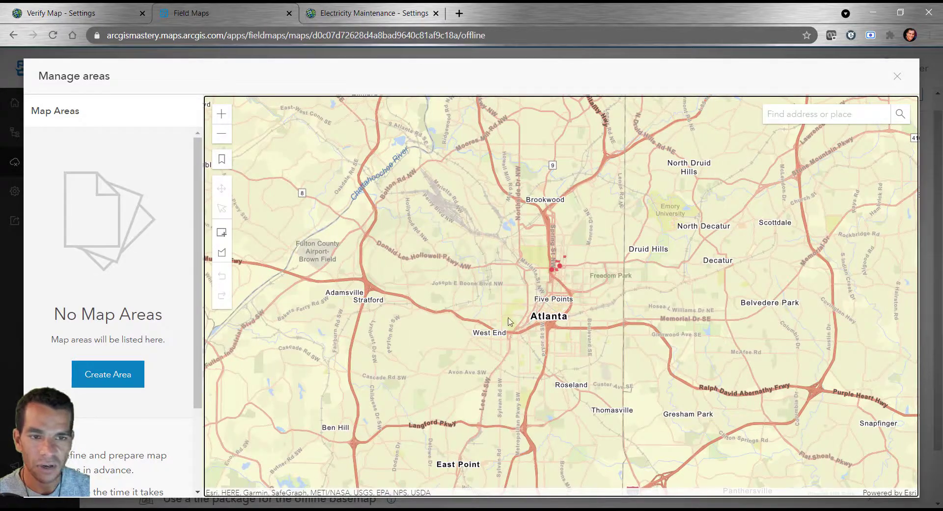
pyautogui.click(221, 236)
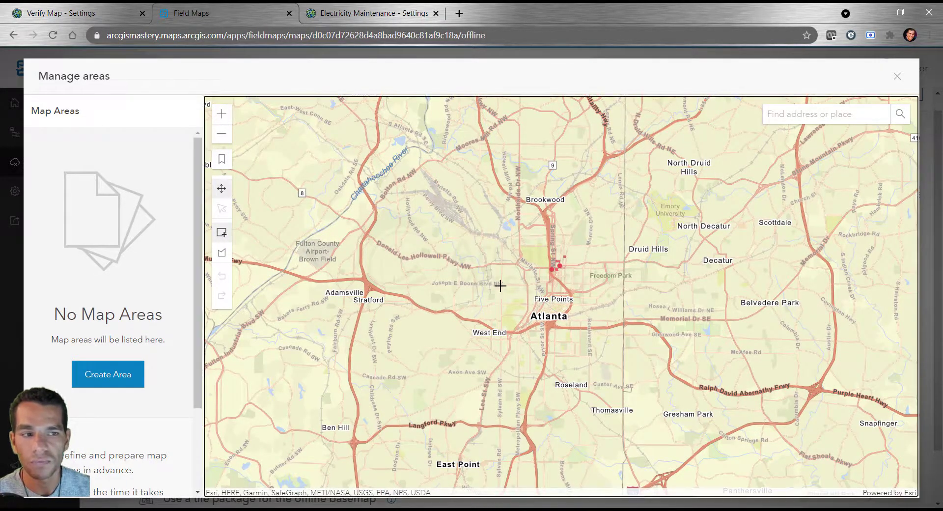
pyautogui.moveTo(630, 337); pyautogui.dragTo(639, 308)
pyautogui.moveTo(700, 386); pyautogui.dragTo(747, 430)
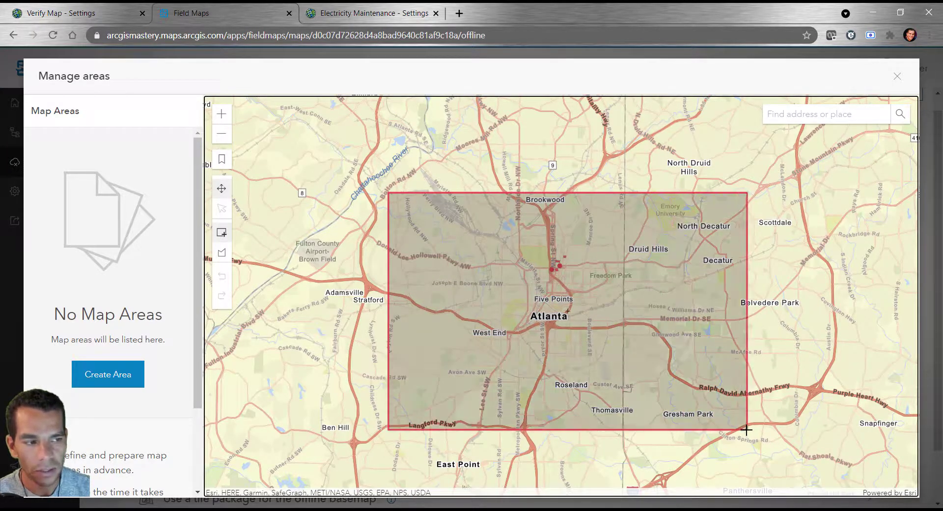
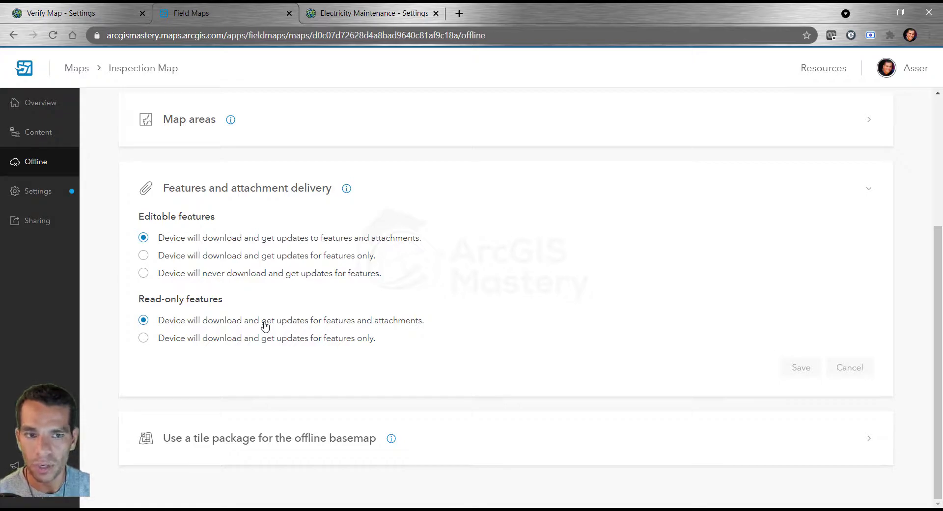
# Step: Close the feature and attachment delivery options and review the tile package options for the offline basemap
pyautogui.click(208, 192)
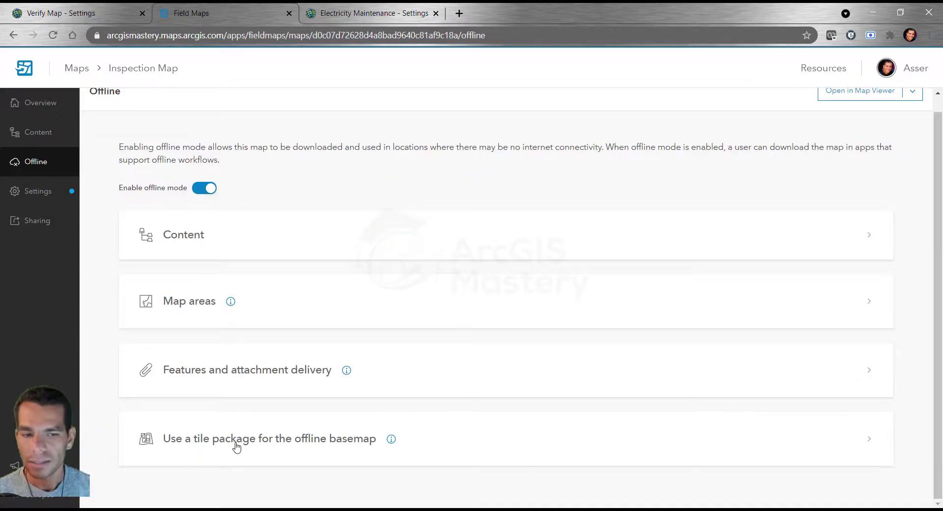
pyautogui.click(236, 445)
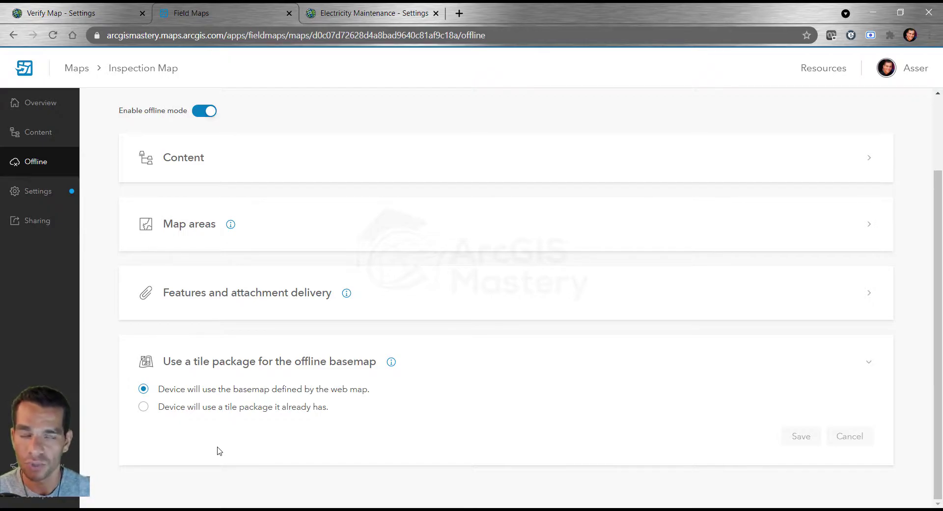
pyautogui.click(264, 362)
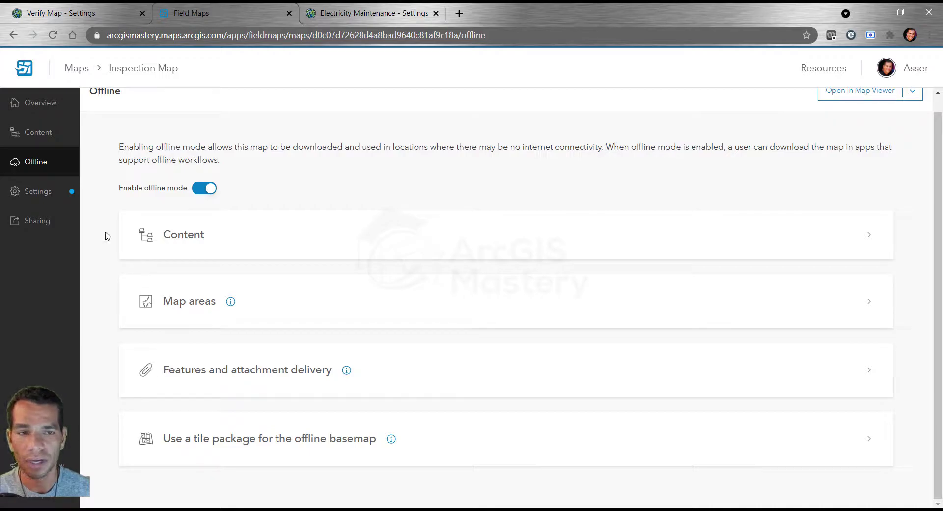
# Step: Open the Inspection Map's settings page and dismiss the notice about settings being part of the map
pyautogui.click(49, 196)
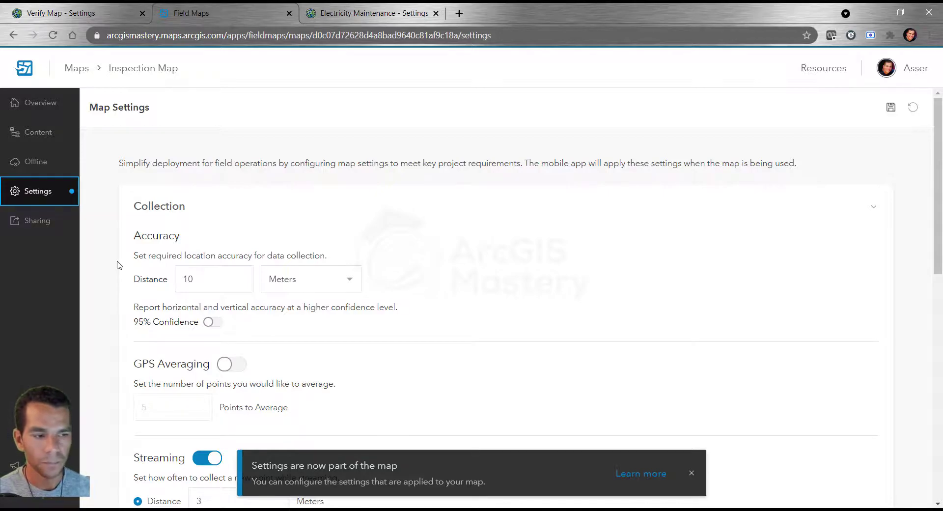
pyautogui.click(692, 473)
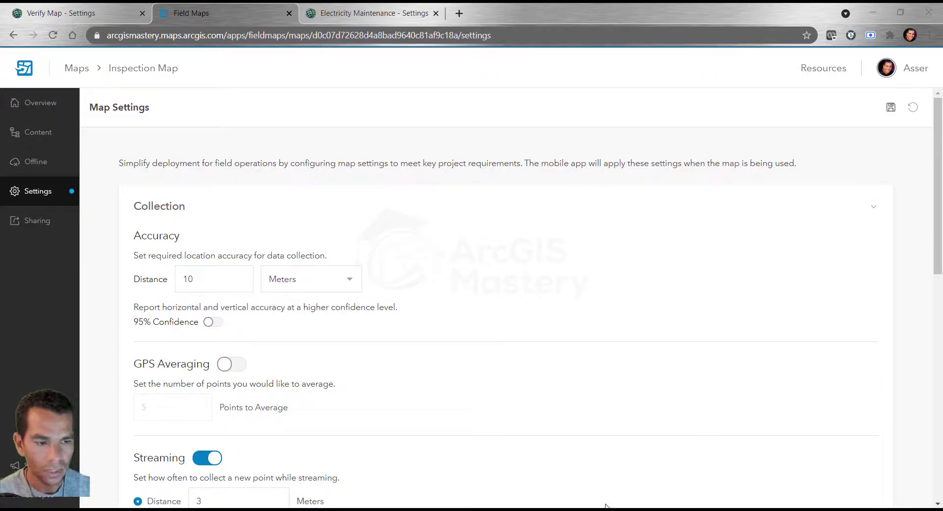
# Step: Switch to the mirrored Field Maps mobile app and look through its profile settings, including collection, location and general options
pyautogui.hotkey('alt', 'Tab')
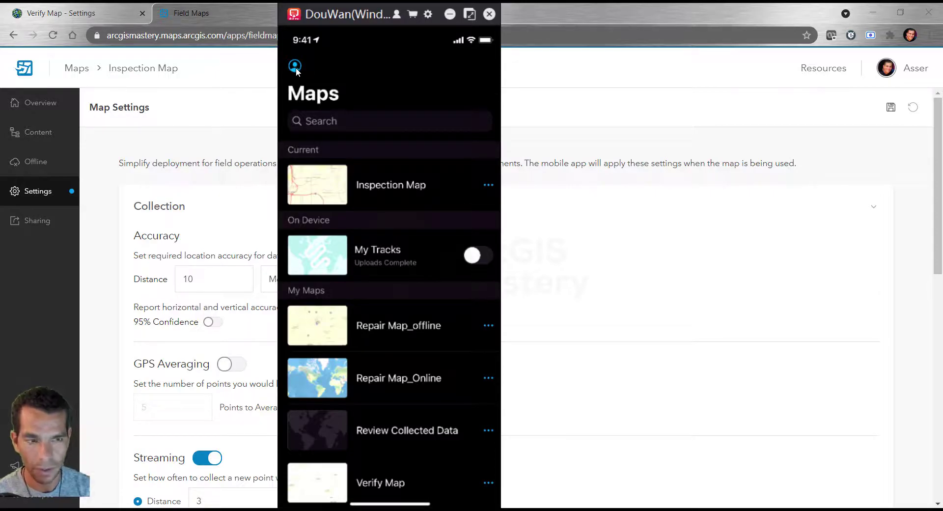
pyautogui.click(295, 66)
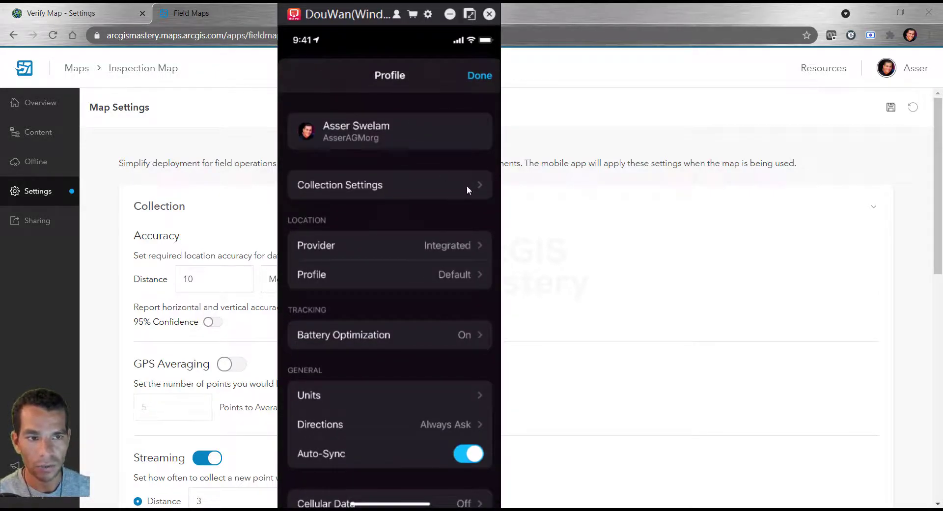
pyautogui.scroll(-5, 441, 207)
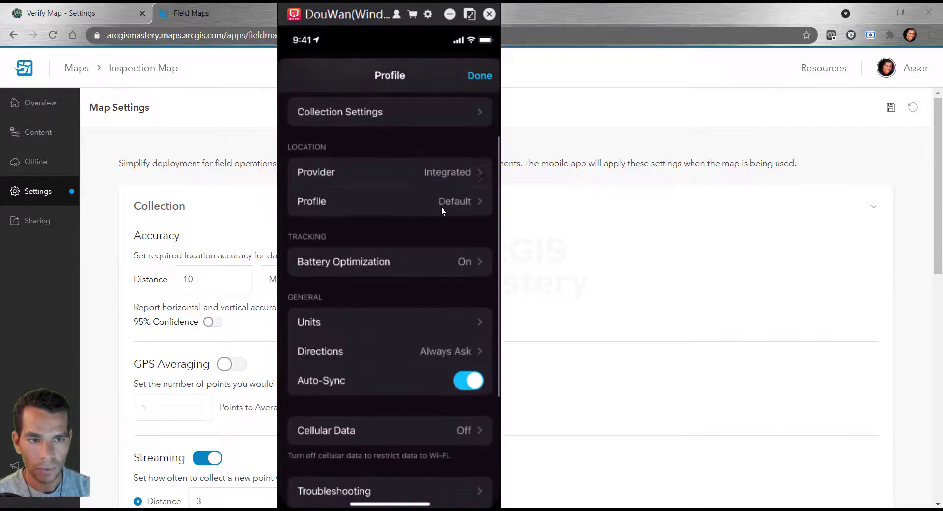
pyautogui.scroll(5, 442, 211)
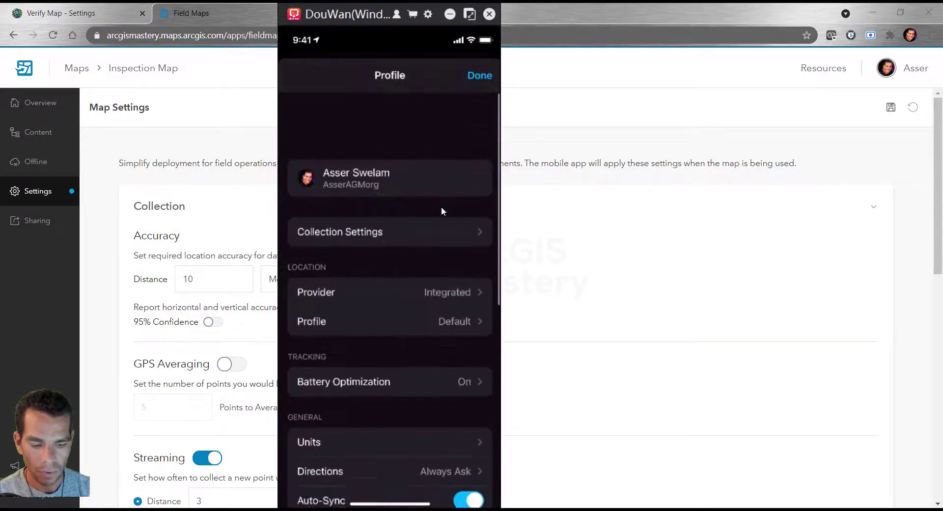
# Step: In the mirrored mobile app's collection settings, set the unit of the required location accuracy to meters
pyautogui.click(441, 211)
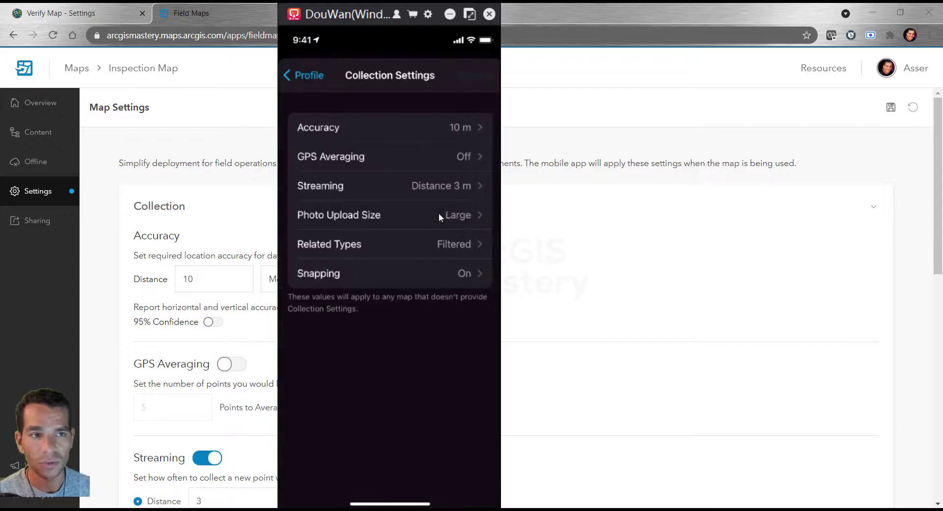
pyautogui.moveTo(357, 19); pyautogui.dragTo(625, 20)
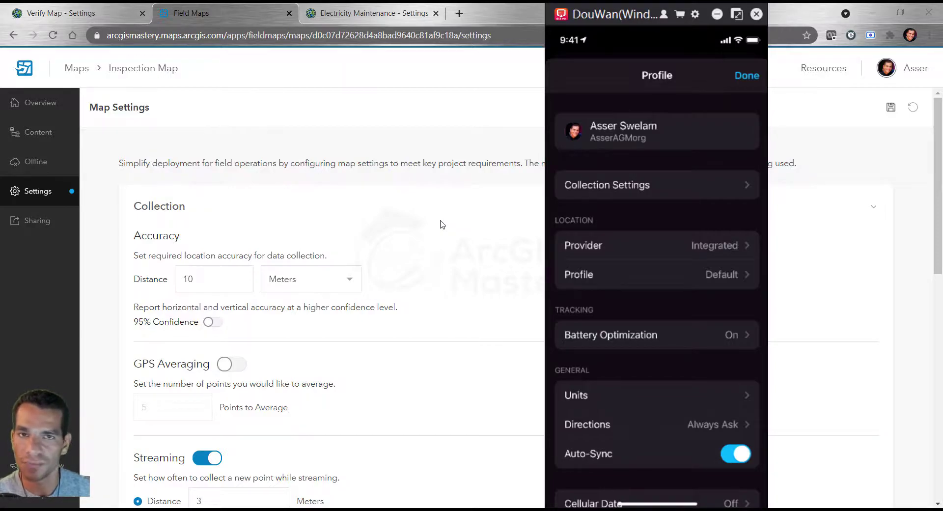
pyautogui.click(620, 190)
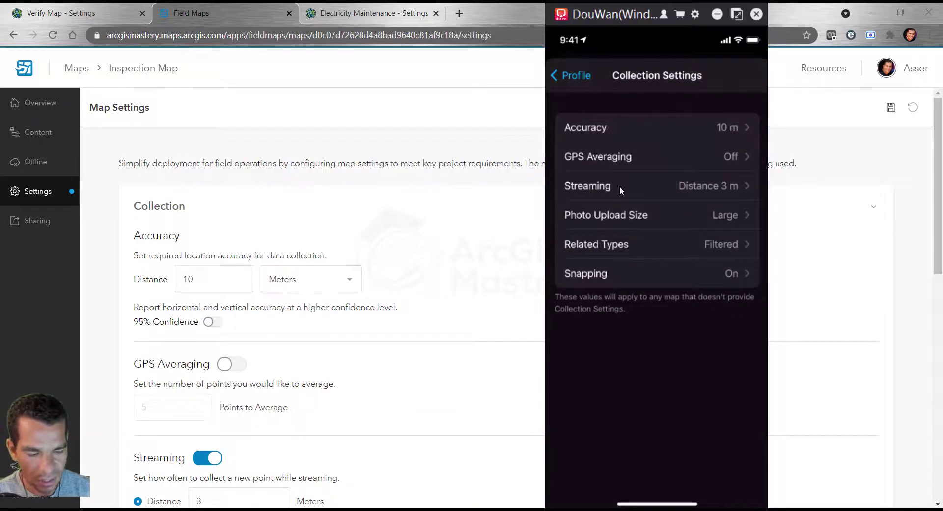
pyautogui.click(637, 131)
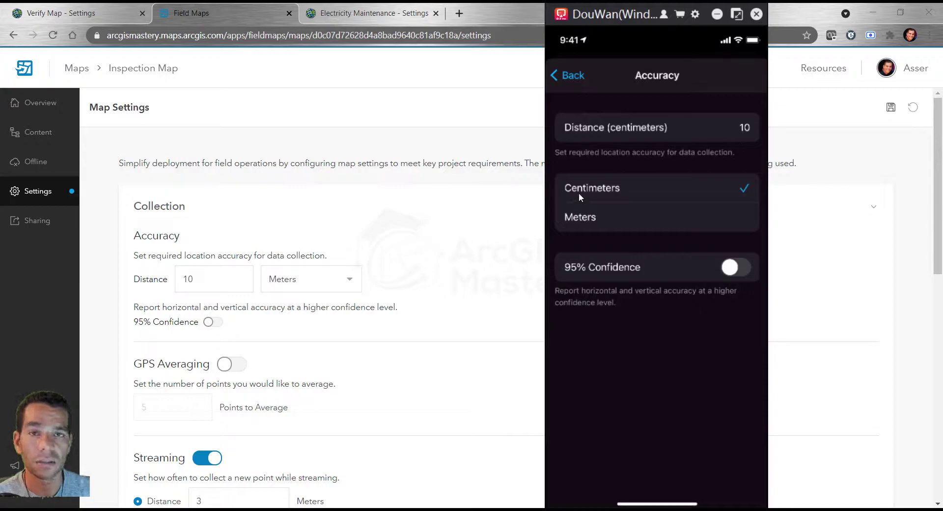
pyautogui.click(596, 219)
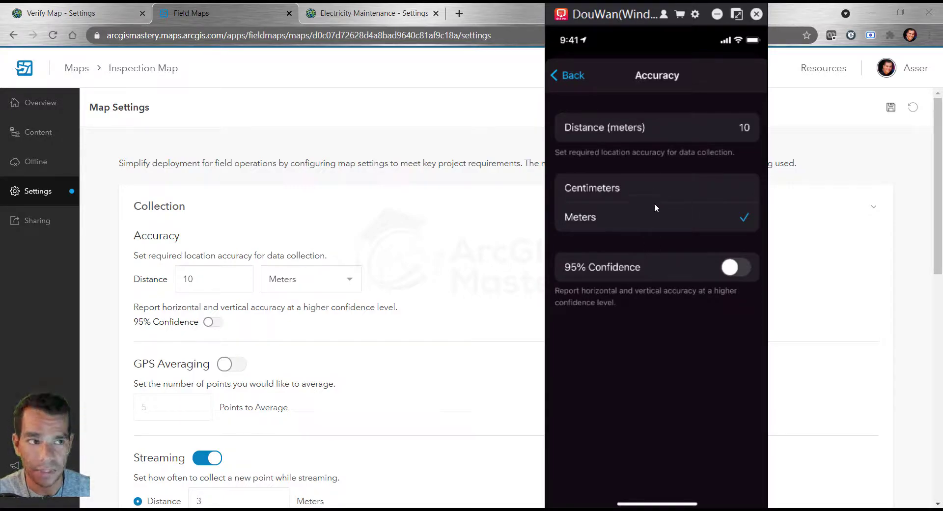
# Step: Review the Inspection Map's web collection settings for accuracy, GPS averaging and streaming, and check the available photo upload sizes
pyautogui.click(457, 247)
pyautogui.scroll(-3, 417, 255)
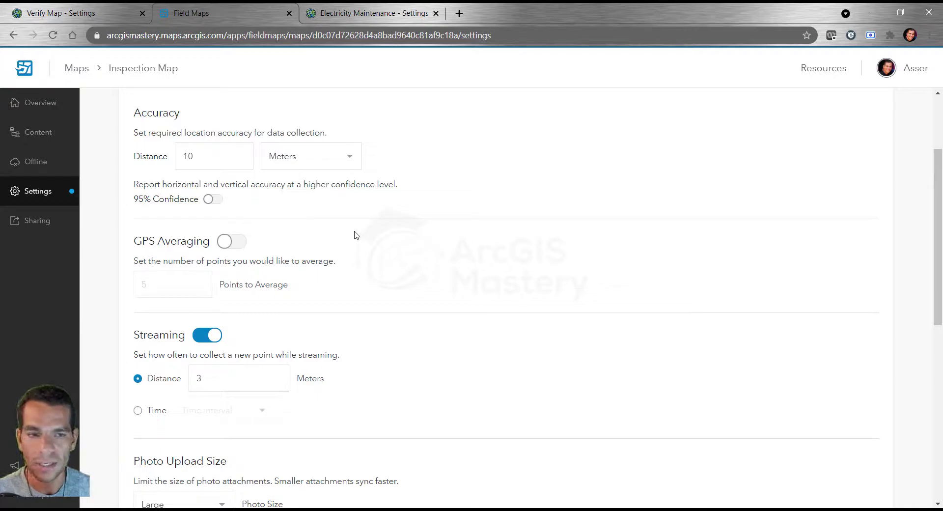
pyautogui.scroll(-2, 356, 235)
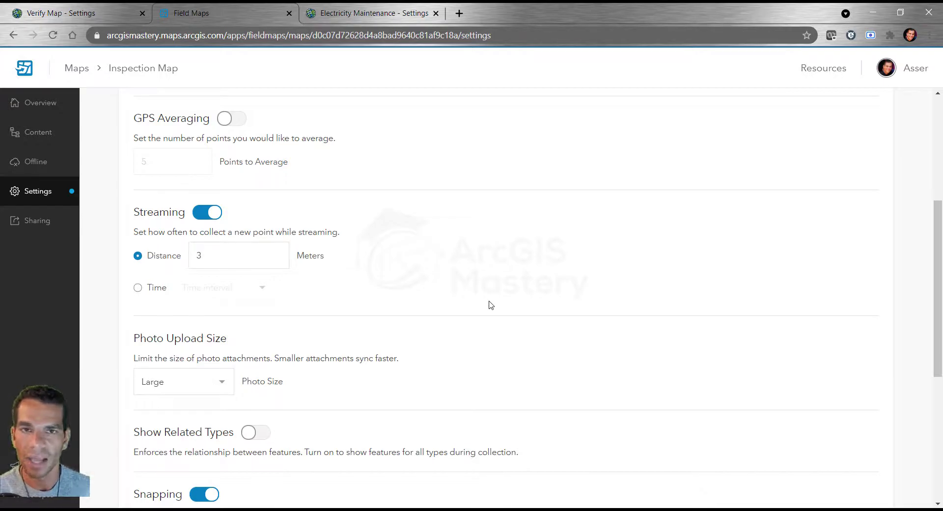
pyautogui.scroll(-5, 488, 306)
pyautogui.scroll(1, 474, 307)
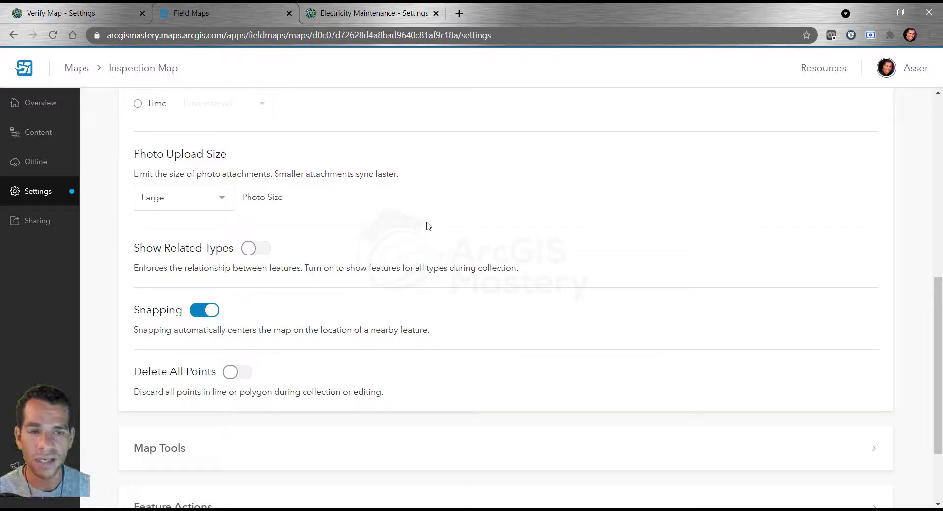
pyautogui.click(187, 197)
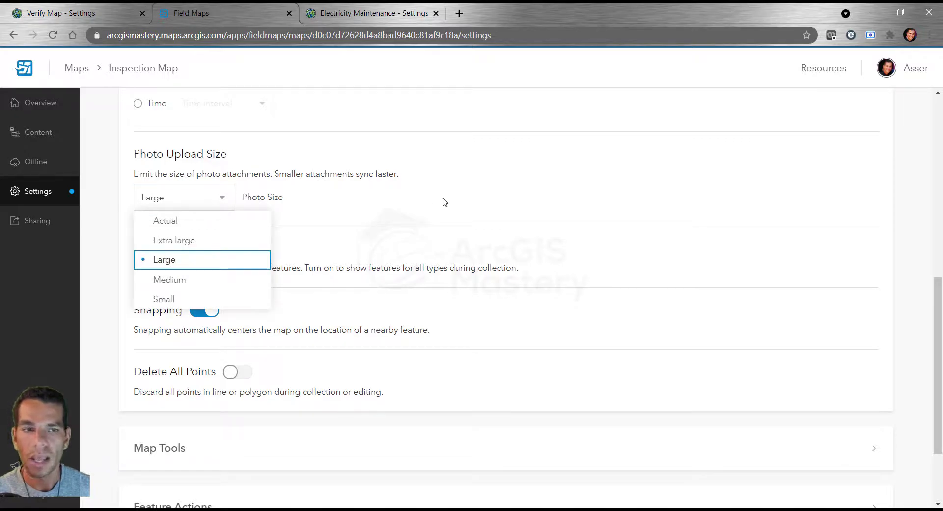
pyautogui.click(416, 219)
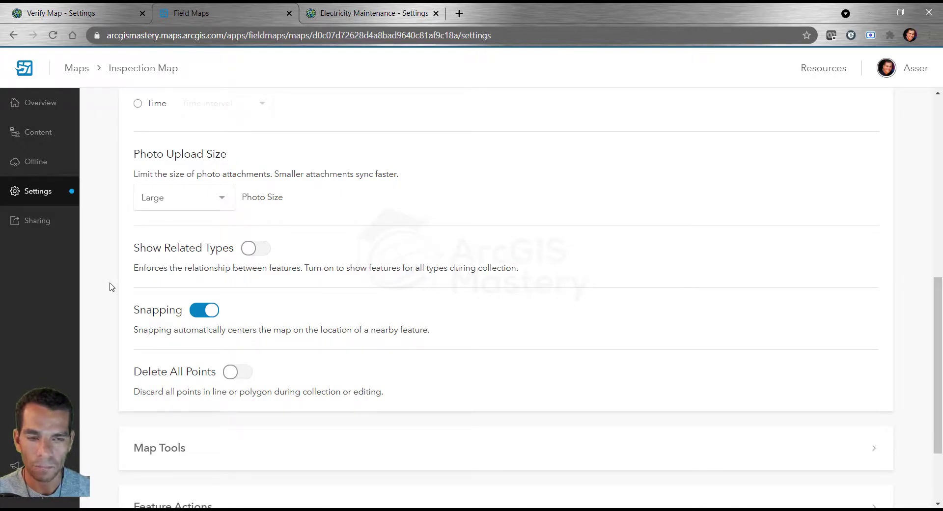
# Step: Review the related types, snapping and point deletion settings, and expand the Map Tools, Feature Actions and Location Tracking sections
pyautogui.scroll(-2, 109, 287)
pyautogui.scroll(3, 109, 287)
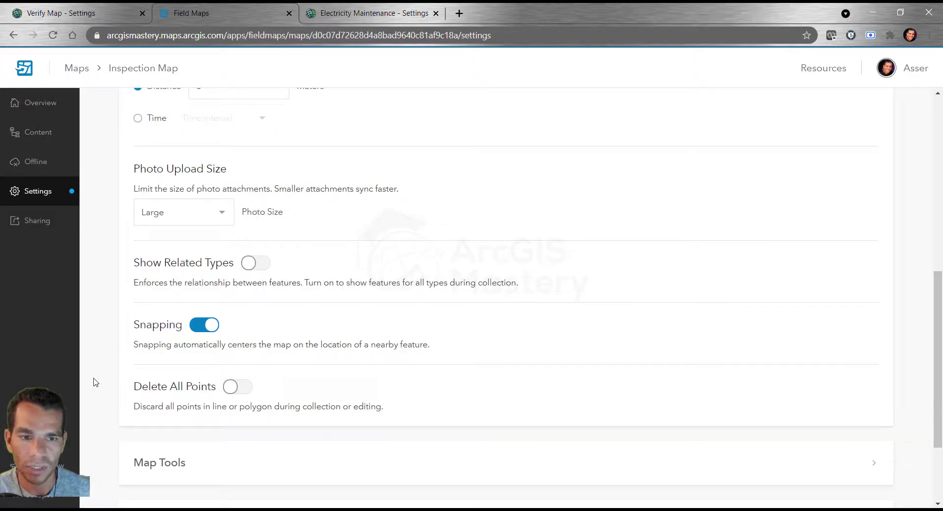
pyautogui.scroll(-3, 95, 382)
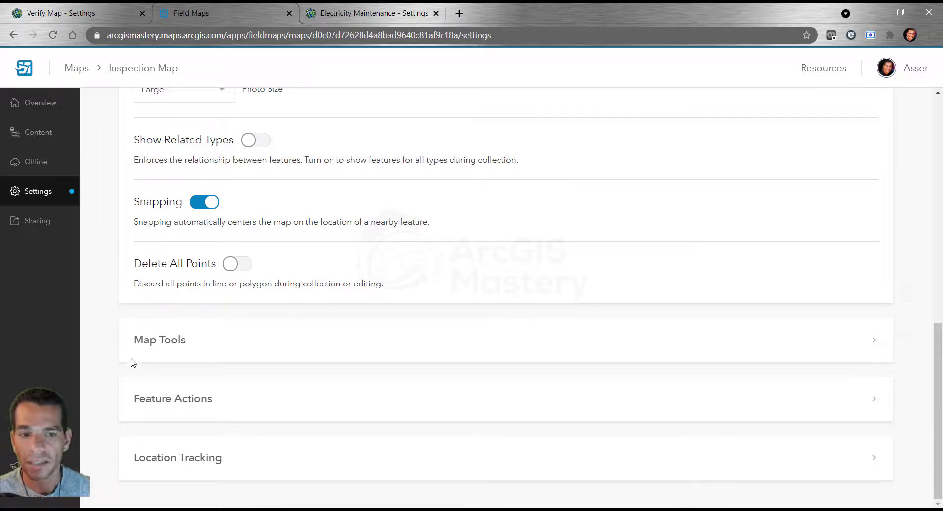
pyautogui.click(165, 341)
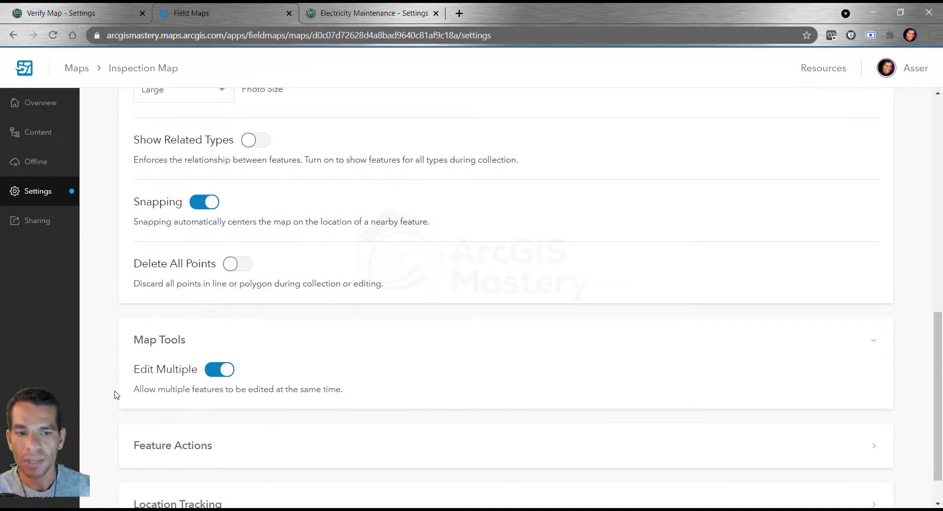
pyautogui.scroll(-1, 118, 420)
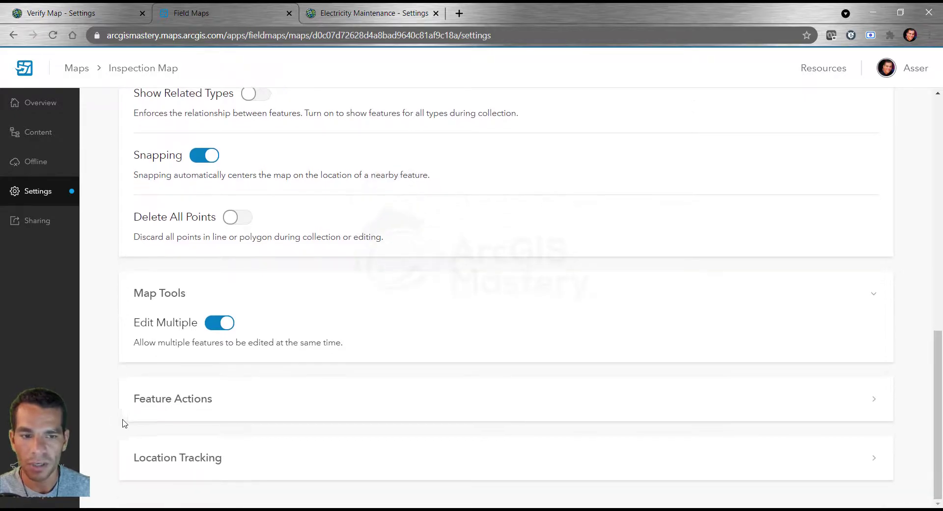
pyautogui.click(197, 414)
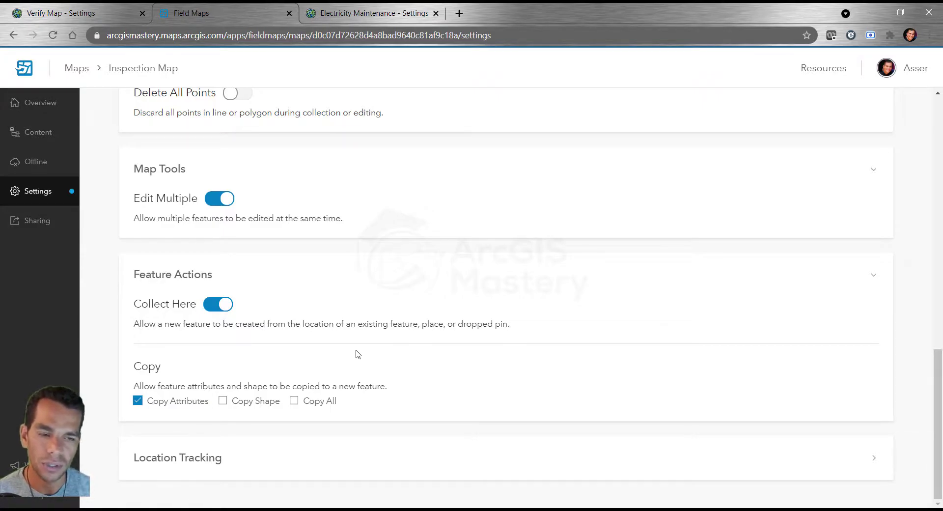
pyautogui.click(185, 456)
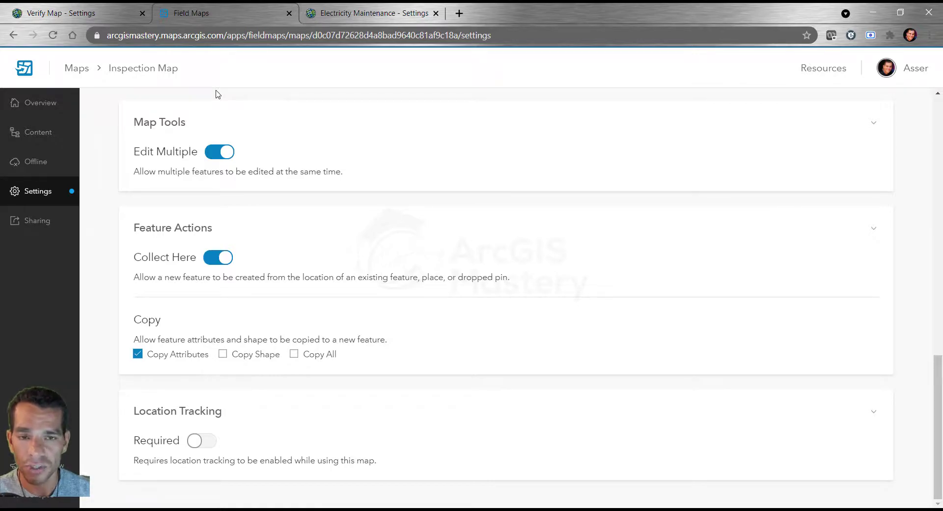
# Step: Open the Inspection Map's sharing page, close the area manager on the Verify Map item page, and return to the sharing page
pyautogui.click(44, 222)
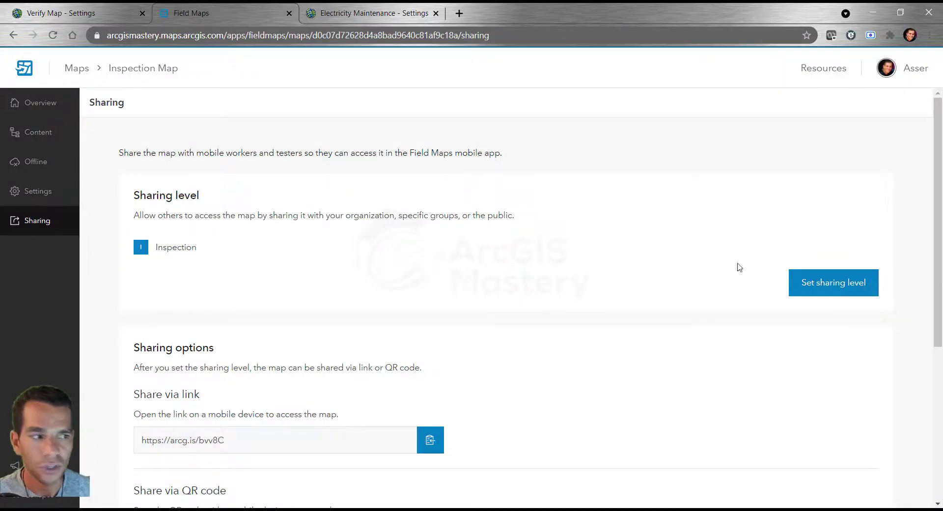
pyautogui.click(97, 20)
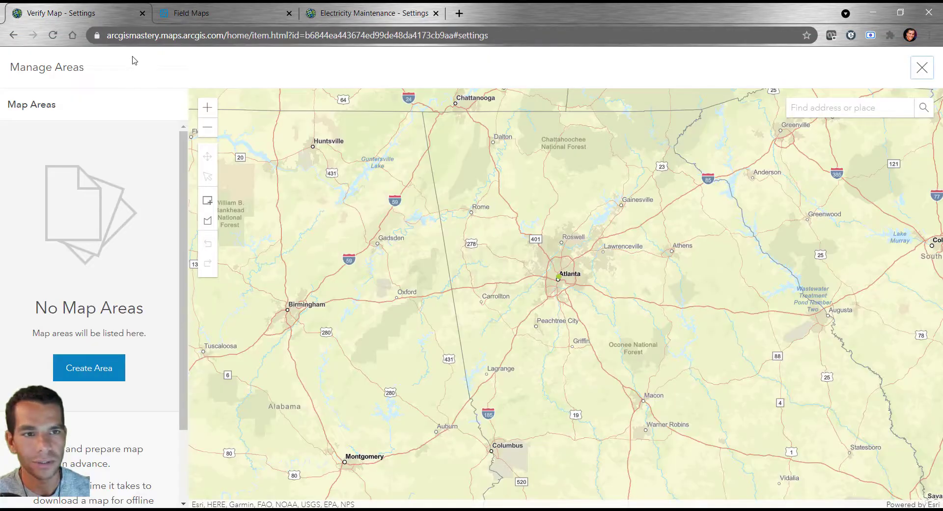
pyautogui.click(922, 67)
pyautogui.click(218, 8)
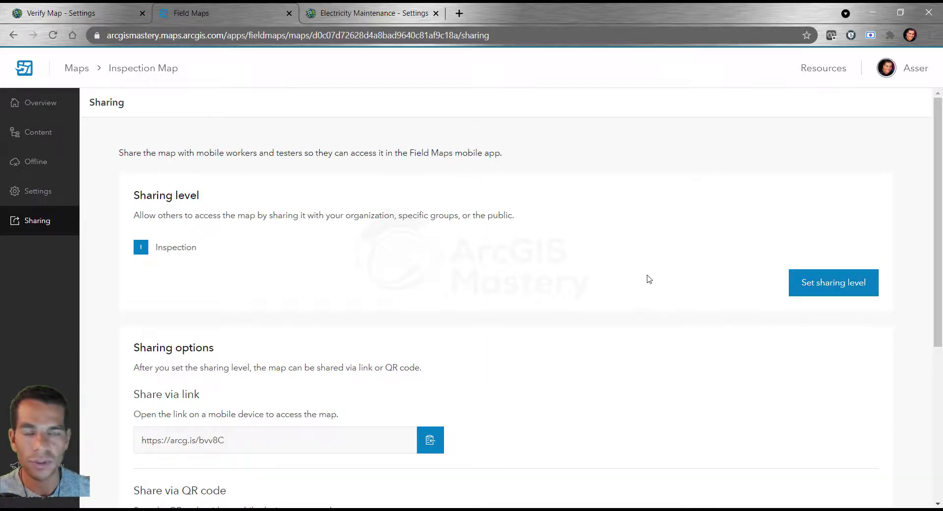
# Step: Examine the map's link, QR code and hide options, and select the full share link text
pyautogui.scroll(-5, 638, 269)
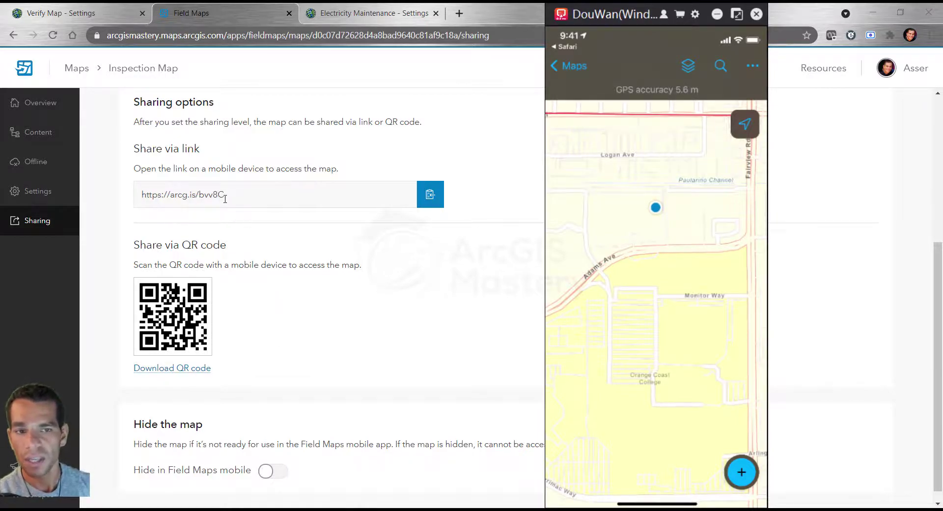
pyautogui.moveTo(708, 35)
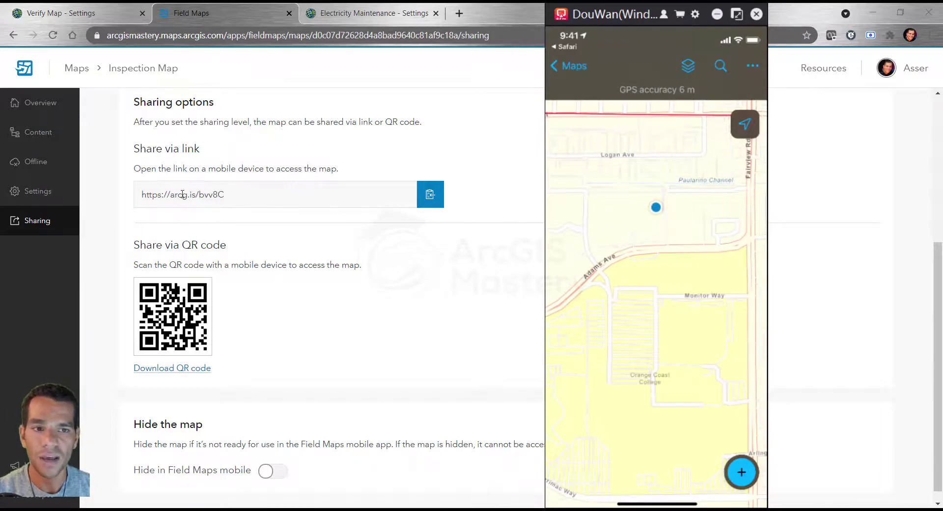
pyautogui.moveTo(224, 195); pyautogui.dragTo(126, 202)
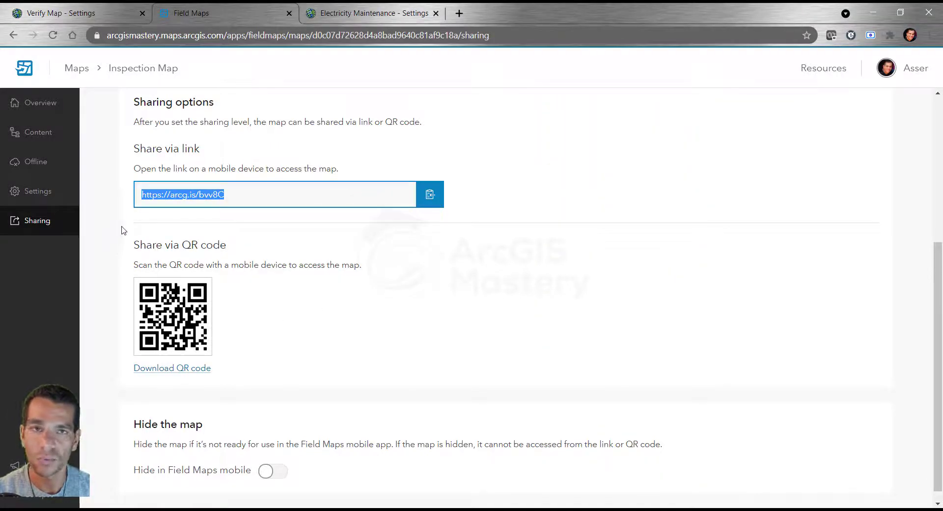